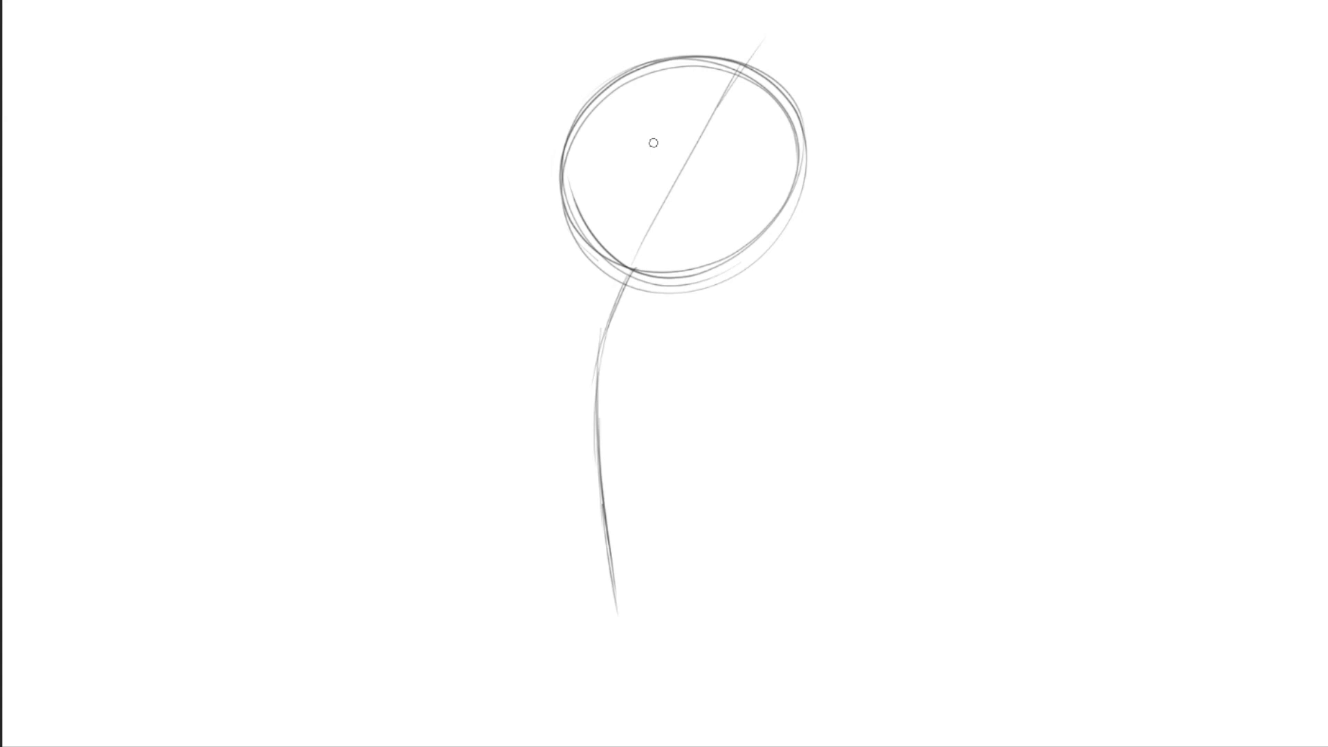
Step: Draw a curved horizontal guideline across the head ellipse with the pencil brush
{"action": "left_click_drag", "start_coordinate": [599, 104], "coordinate": [801, 218]}
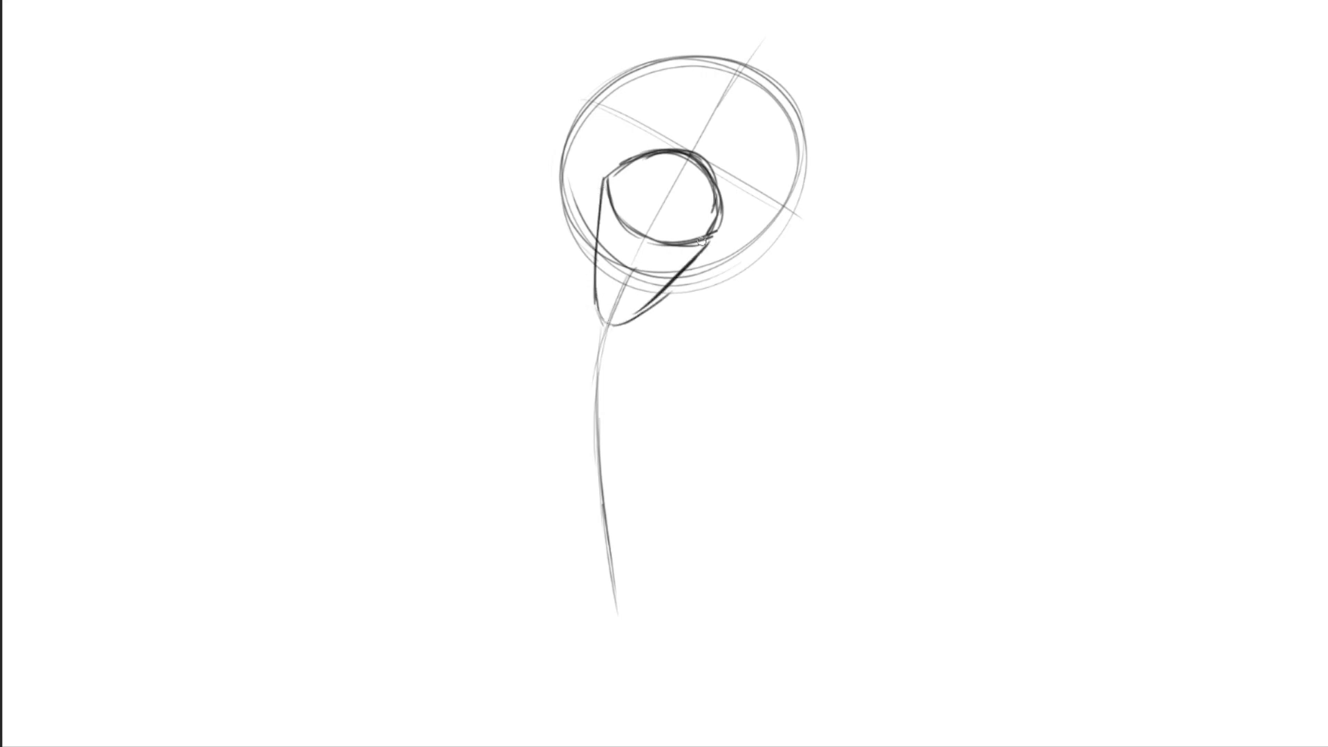
Step: Darken the beak cone's outline and sketch an arc across its top
{"action": "mouse_move", "coordinate": [721, 233]}
{"action": "left_mouse_down"}
{"action": "mouse_move", "coordinate": [638, 309]}
{"action": "mouse_move", "coordinate": [599, 304]}
{"action": "mouse_move", "coordinate": [594, 215]}
{"action": "mouse_move", "coordinate": [602, 321]}
{"action": "mouse_move", "coordinate": [719, 234]}
{"action": "left_mouse_up"}
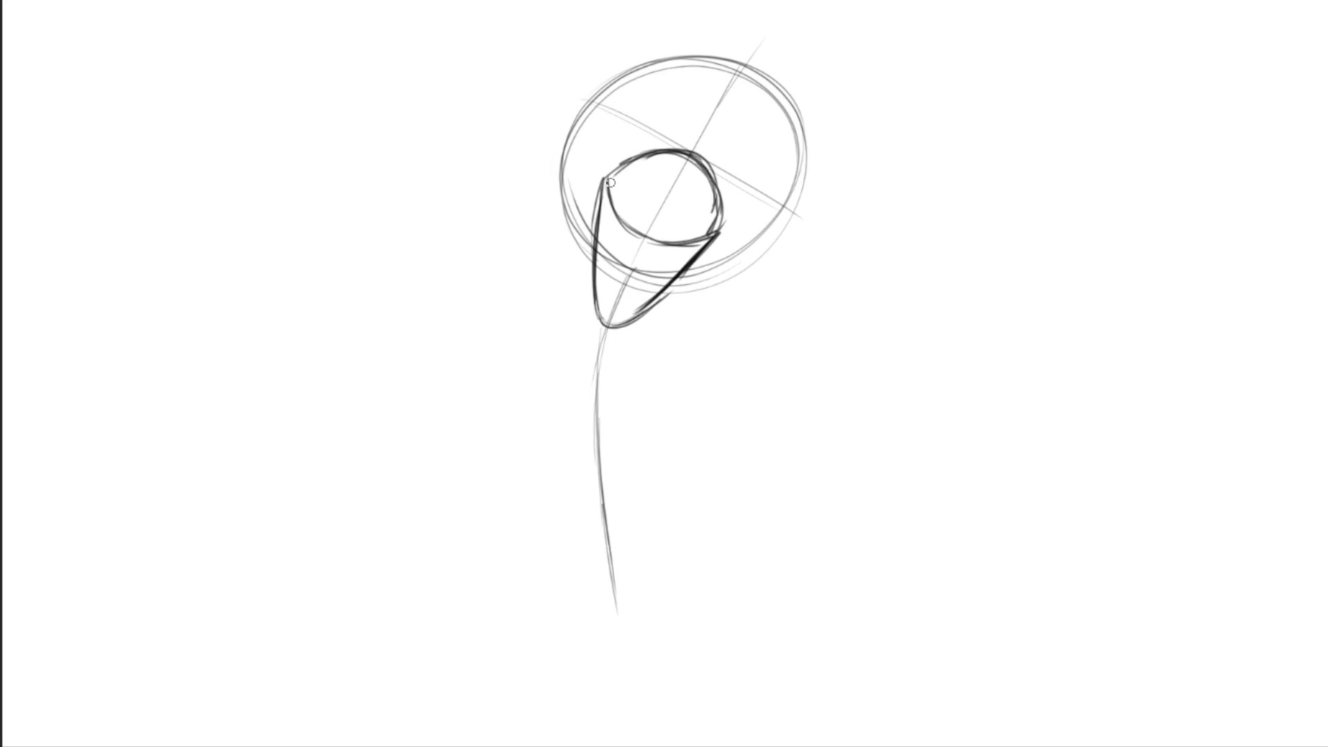
{"action": "mouse_move", "coordinate": [610, 180]}
{"action": "left_mouse_down"}
{"action": "mouse_move", "coordinate": [660, 178]}
{"action": "mouse_move", "coordinate": [719, 235]}
{"action": "left_mouse_up"}
Step: With a smaller brush, draw the lower zigzag teeth and darken the mouth's left edge
{"action": "key", "text": "["}
{"action": "key", "text": "["}
{"action": "key", "text": "["}
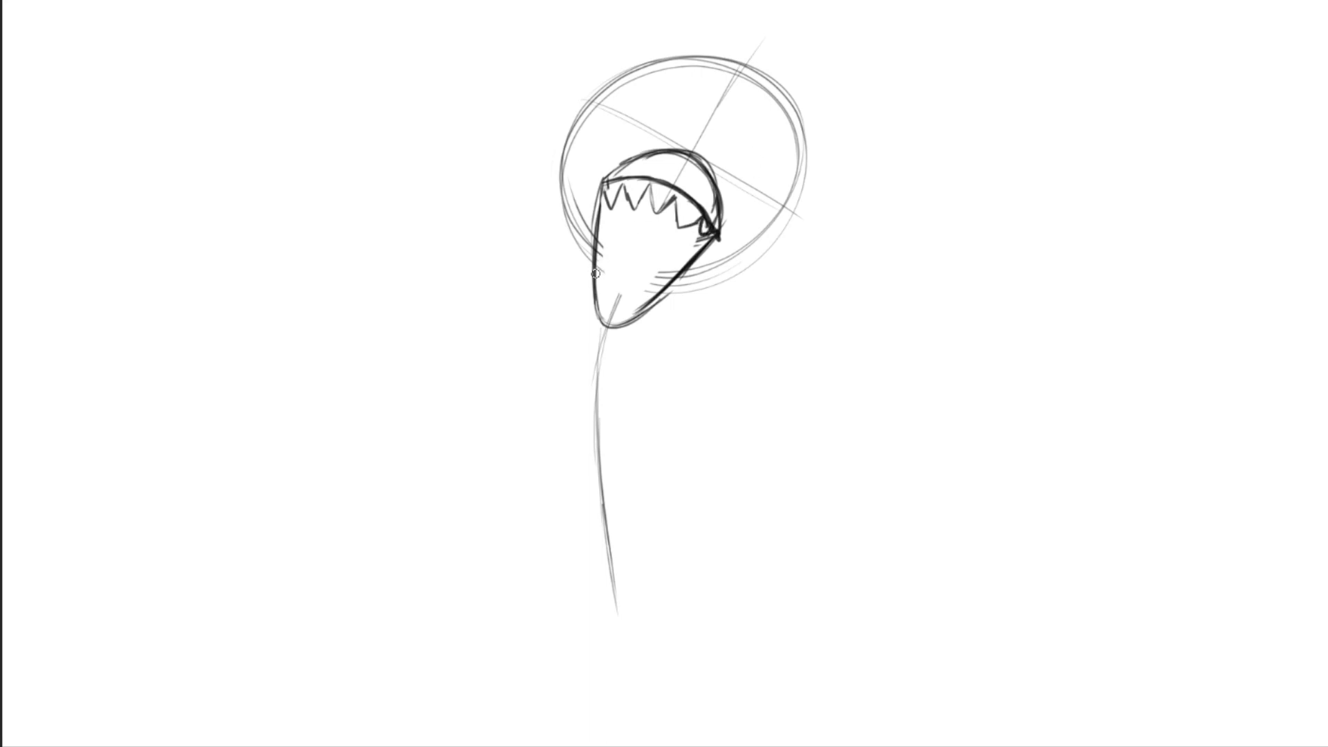
{"action": "mouse_move", "coordinate": [601, 278]}
{"action": "left_mouse_down"}
{"action": "mouse_move", "coordinate": [610, 298]}
{"action": "mouse_move", "coordinate": [636, 272]}
{"action": "mouse_move", "coordinate": [635, 298]}
{"action": "mouse_move", "coordinate": [654, 273]}
{"action": "mouse_move", "coordinate": [665, 290]}
{"action": "left_mouse_up"}
{"action": "mouse_move", "coordinate": [601, 184]}
{"action": "left_mouse_down"}
{"action": "mouse_move", "coordinate": [581, 307]}
{"action": "mouse_move", "coordinate": [598, 338]}
{"action": "mouse_move", "coordinate": [657, 316]}
{"action": "mouse_move", "coordinate": [722, 228]}
{"action": "mouse_move", "coordinate": [713, 236]}
{"action": "left_mouse_up"}
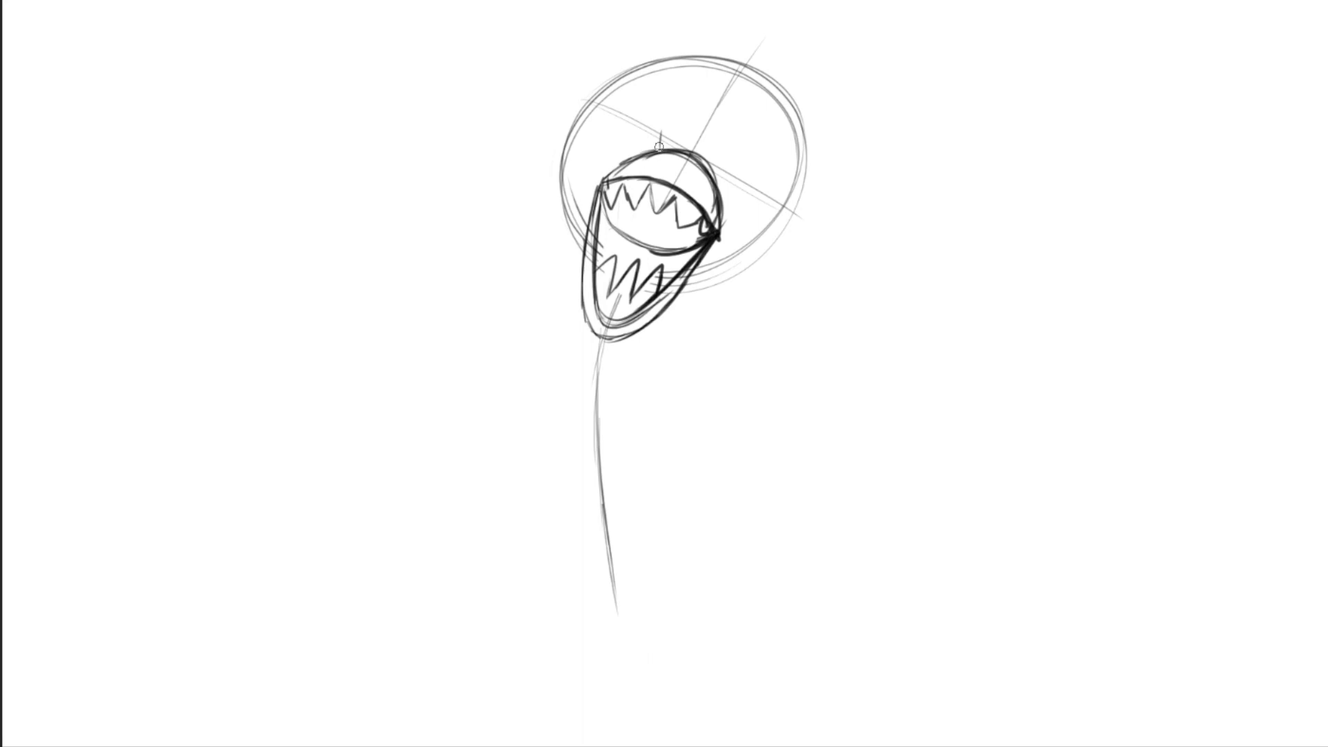
Step: Draw two shaded eye stalks above the mouth, redrawing the first one as a curve
{"action": "left_click_drag", "start_coordinate": [659, 146], "coordinate": [678, 93]}
{"action": "key", "text": "ctrl+z"}
{"action": "mouse_move", "coordinate": [659, 147]}
{"action": "left_mouse_down"}
{"action": "mouse_move", "coordinate": [665, 112]}
{"action": "mouse_move", "coordinate": [685, 101]}
{"action": "mouse_move", "coordinate": [693, 111]}
{"action": "mouse_move", "coordinate": [673, 146]}
{"action": "left_mouse_up"}
{"action": "mouse_move", "coordinate": [680, 100]}
{"action": "left_mouse_down"}
{"action": "mouse_move", "coordinate": [674, 135]}
{"action": "mouse_move", "coordinate": [668, 119]}
{"action": "mouse_move", "coordinate": [690, 105]}
{"action": "mouse_move", "coordinate": [679, 126]}
{"action": "left_mouse_up"}
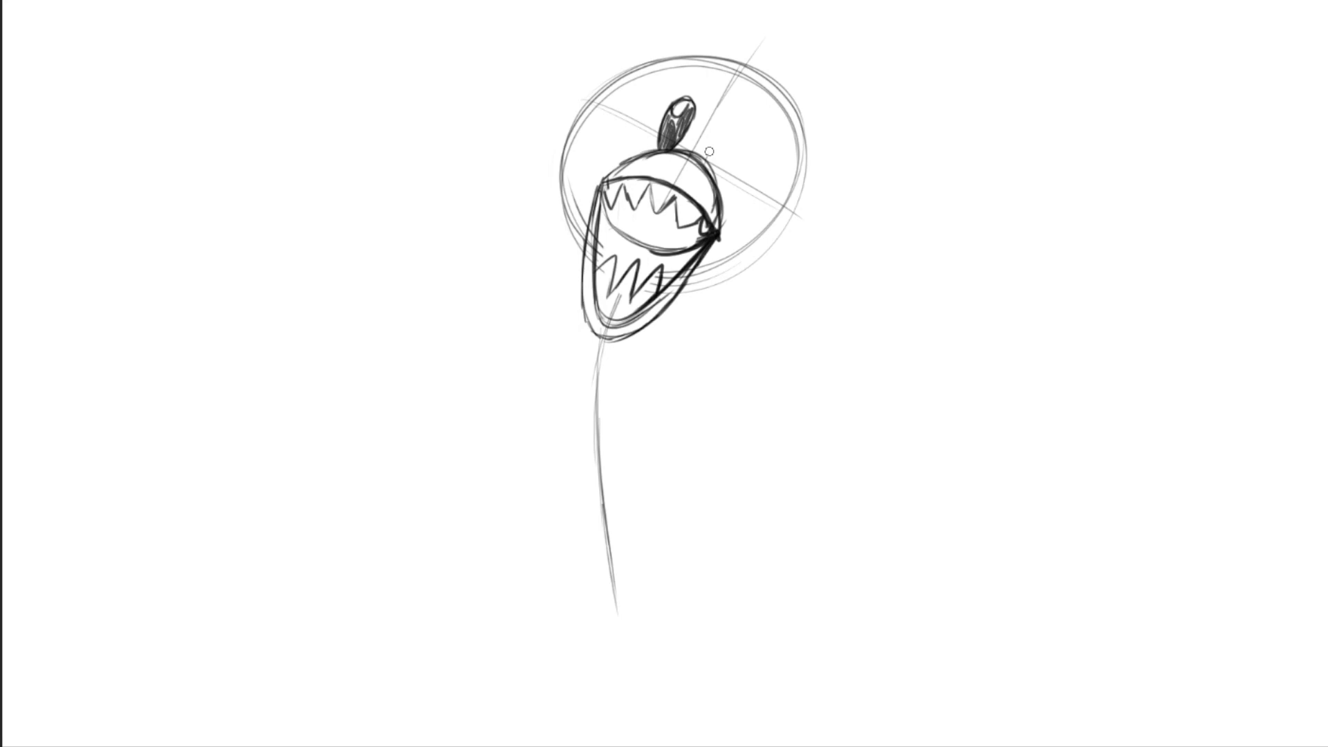
{"action": "mouse_move", "coordinate": [704, 165]}
{"action": "left_mouse_down"}
{"action": "mouse_move", "coordinate": [726, 125]}
{"action": "mouse_move", "coordinate": [740, 129]}
{"action": "mouse_move", "coordinate": [742, 149]}
{"action": "mouse_move", "coordinate": [700, 173]}
{"action": "left_mouse_up"}
{"action": "mouse_move", "coordinate": [724, 128]}
{"action": "left_mouse_down"}
{"action": "mouse_move", "coordinate": [741, 124]}
{"action": "mouse_move", "coordinate": [724, 125]}
{"action": "mouse_move", "coordinate": [733, 138]}
{"action": "left_mouse_up"}
{"action": "left_click_drag", "start_coordinate": [761, 94], "coordinate": [747, 266]}
Step: Retrace the head circle and lower jaw edge in bold, darker strokes
{"action": "mouse_move", "coordinate": [564, 228]}
{"action": "left_mouse_down"}
{"action": "mouse_move", "coordinate": [802, 156]}
{"action": "mouse_move", "coordinate": [689, 287]}
{"action": "left_mouse_up"}
{"action": "left_click_drag", "start_coordinate": [788, 229], "coordinate": [750, 266]}
{"action": "left_click_drag", "start_coordinate": [723, 235], "coordinate": [641, 320]}
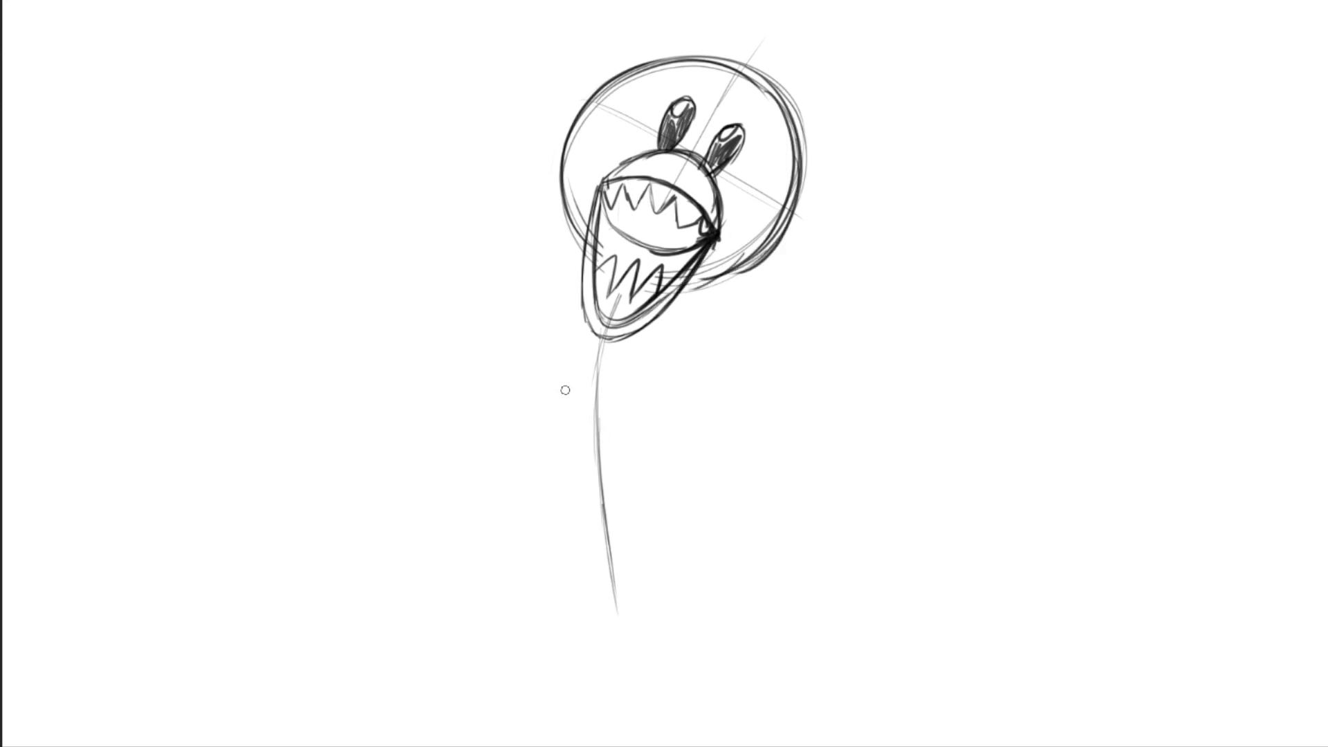
Step: Sketch the round body oval below the head and a neck joining them
{"action": "mouse_move", "coordinate": [541, 377]}
{"action": "left_mouse_down"}
{"action": "mouse_move", "coordinate": [537, 460]}
{"action": "mouse_move", "coordinate": [520, 477]}
{"action": "left_mouse_up"}
{"action": "left_click_drag", "start_coordinate": [520, 425], "coordinate": [580, 552]}
{"action": "mouse_move", "coordinate": [552, 527]}
{"action": "left_mouse_down"}
{"action": "mouse_move", "coordinate": [594, 553]}
{"action": "mouse_move", "coordinate": [663, 457]}
{"action": "left_mouse_up"}
{"action": "left_click_drag", "start_coordinate": [657, 392], "coordinate": [670, 505]}
{"action": "left_click_drag", "start_coordinate": [676, 439], "coordinate": [631, 543]}
{"action": "mouse_move", "coordinate": [636, 538]}
{"action": "left_mouse_down"}
{"action": "mouse_move", "coordinate": [553, 548]}
{"action": "mouse_move", "coordinate": [596, 353]}
{"action": "mouse_move", "coordinate": [664, 436]}
{"action": "mouse_move", "coordinate": [640, 512]}
{"action": "mouse_move", "coordinate": [585, 381]}
{"action": "mouse_move", "coordinate": [659, 391]}
{"action": "mouse_move", "coordinate": [657, 510]}
{"action": "left_mouse_up"}
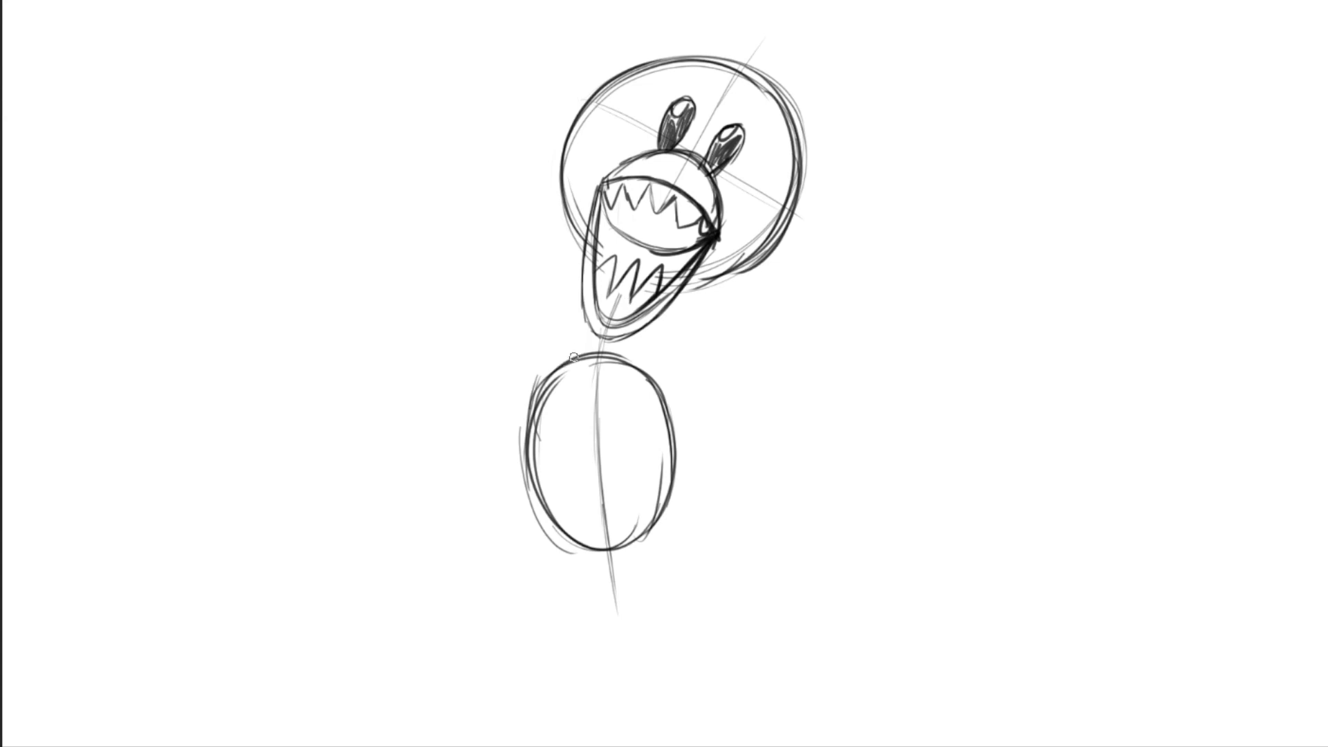
{"action": "mouse_move", "coordinate": [573, 357]}
{"action": "left_mouse_down"}
{"action": "mouse_move", "coordinate": [584, 327]}
{"action": "mouse_move", "coordinate": [564, 364]}
{"action": "mouse_move", "coordinate": [631, 337]}
{"action": "mouse_move", "coordinate": [625, 363]}
{"action": "mouse_move", "coordinate": [600, 377]}
{"action": "mouse_move", "coordinate": [596, 487]}
{"action": "left_mouse_up"}
{"action": "key", "text": "ctrl+z"}
Step: Draw both long pointed wing arms, erasing torso lines behind them
{"action": "mouse_move", "coordinate": [568, 363]}
{"action": "left_mouse_down"}
{"action": "mouse_move", "coordinate": [498, 368]}
{"action": "mouse_move", "coordinate": [409, 460]}
{"action": "left_mouse_up"}
{"action": "left_click_drag", "start_coordinate": [463, 403], "coordinate": [380, 494]}
{"action": "mouse_move", "coordinate": [458, 406]}
{"action": "left_mouse_down"}
{"action": "mouse_move", "coordinate": [384, 493]}
{"action": "mouse_move", "coordinate": [471, 431]}
{"action": "mouse_move", "coordinate": [439, 457]}
{"action": "mouse_move", "coordinate": [509, 418]}
{"action": "mouse_move", "coordinate": [529, 422]}
{"action": "mouse_move", "coordinate": [539, 398]}
{"action": "mouse_move", "coordinate": [602, 397]}
{"action": "mouse_move", "coordinate": [678, 366]}
{"action": "mouse_move", "coordinate": [718, 373]}
{"action": "mouse_move", "coordinate": [810, 440]}
{"action": "left_mouse_up"}
{"action": "key", "text": "e"}
{"action": "key", "text": "e"}
{"action": "mouse_move", "coordinate": [663, 414]}
{"action": "left_mouse_down"}
{"action": "mouse_move", "coordinate": [705, 414]}
{"action": "mouse_move", "coordinate": [826, 462]}
{"action": "left_mouse_up"}
{"action": "left_click_drag", "start_coordinate": [665, 415], "coordinate": [649, 374]}
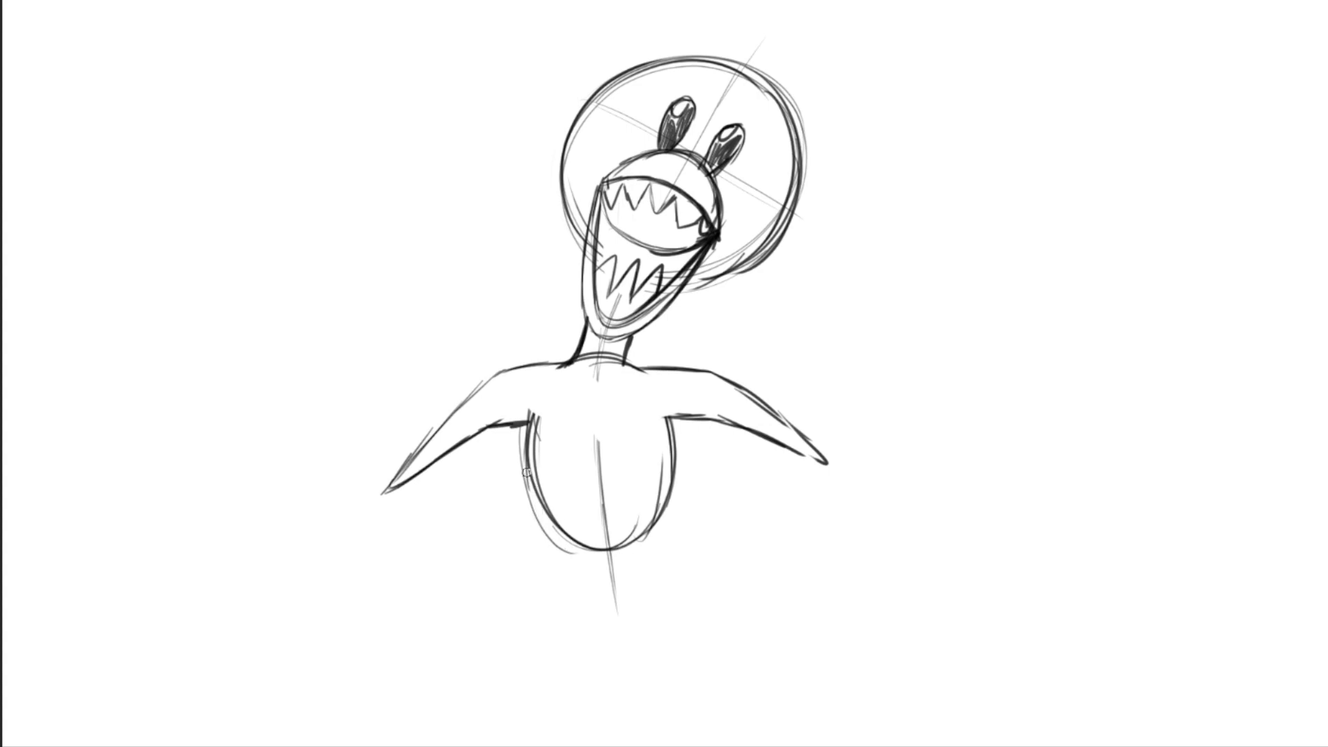
Step: Sketch both thin legs with knees and rounded feet, redrawing the left lower leg as parallel lines
{"action": "left_click_drag", "start_coordinate": [527, 471], "coordinate": [608, 539]}
{"action": "mouse_move", "coordinate": [531, 511]}
{"action": "left_mouse_down"}
{"action": "mouse_move", "coordinate": [536, 579]}
{"action": "mouse_move", "coordinate": [576, 543]}
{"action": "mouse_move", "coordinate": [551, 582]}
{"action": "mouse_move", "coordinate": [526, 581]}
{"action": "mouse_move", "coordinate": [548, 588]}
{"action": "mouse_move", "coordinate": [578, 552]}
{"action": "mouse_move", "coordinate": [508, 638]}
{"action": "left_mouse_up"}
{"action": "left_click_drag", "start_coordinate": [523, 588], "coordinate": [501, 665]}
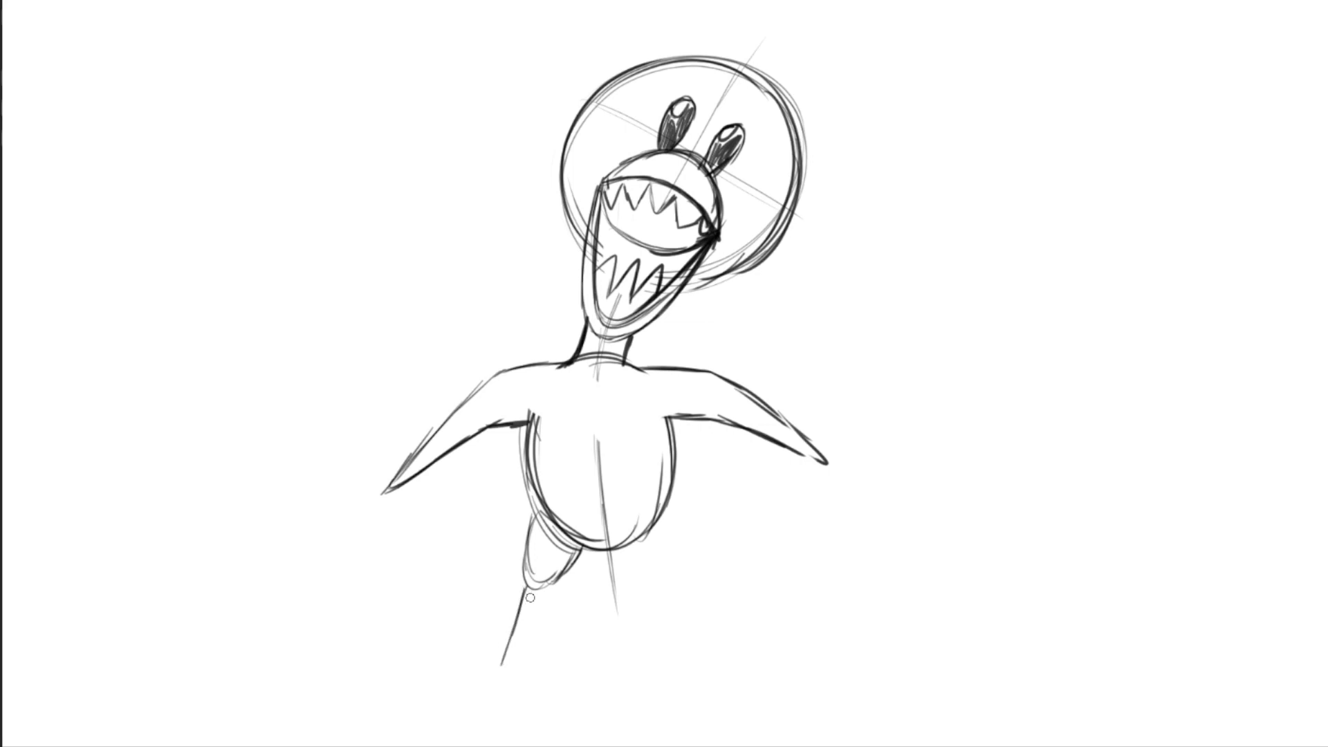
{"action": "key", "text": "ctrl+z"}
{"action": "mouse_move", "coordinate": [538, 586]}
{"action": "left_mouse_down"}
{"action": "mouse_move", "coordinate": [515, 653]}
{"action": "mouse_move", "coordinate": [506, 647]}
{"action": "mouse_move", "coordinate": [460, 691]}
{"action": "mouse_move", "coordinate": [525, 720]}
{"action": "mouse_move", "coordinate": [525, 667]}
{"action": "mouse_move", "coordinate": [529, 699]}
{"action": "left_mouse_up"}
{"action": "left_click_drag", "start_coordinate": [522, 653], "coordinate": [537, 710]}
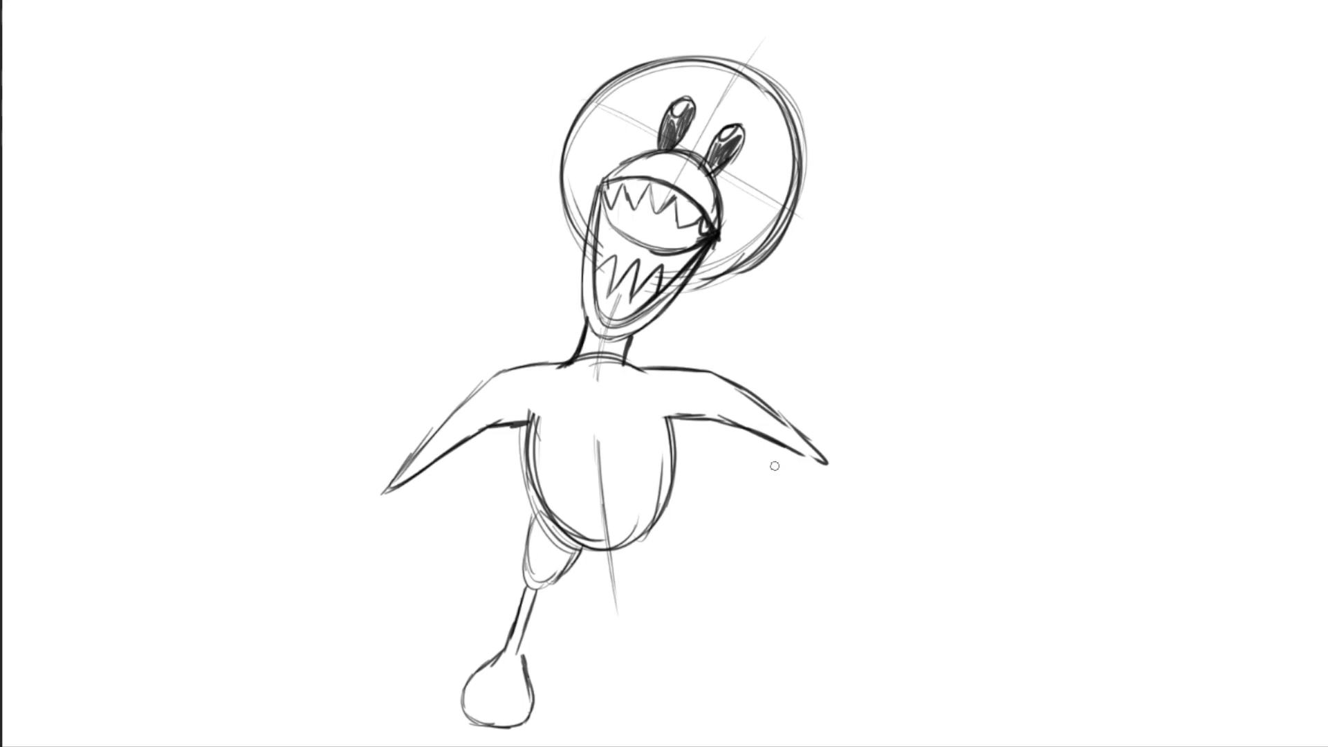
{"action": "mouse_move", "coordinate": [632, 541]}
{"action": "left_mouse_down"}
{"action": "mouse_move", "coordinate": [646, 566]}
{"action": "mouse_move", "coordinate": [681, 561]}
{"action": "mouse_move", "coordinate": [668, 513]}
{"action": "mouse_move", "coordinate": [655, 563]}
{"action": "mouse_move", "coordinate": [681, 567]}
{"action": "mouse_move", "coordinate": [673, 520]}
{"action": "left_mouse_up"}
{"action": "mouse_move", "coordinate": [662, 575]}
{"action": "left_mouse_down"}
{"action": "mouse_move", "coordinate": [705, 671]}
{"action": "mouse_move", "coordinate": [707, 638]}
{"action": "mouse_move", "coordinate": [715, 655]}
{"action": "mouse_move", "coordinate": [694, 705]}
{"action": "mouse_move", "coordinate": [719, 715]}
{"action": "left_mouse_up"}
{"action": "mouse_move", "coordinate": [695, 667]}
{"action": "left_mouse_down"}
{"action": "mouse_move", "coordinate": [733, 723]}
{"action": "mouse_move", "coordinate": [740, 674]}
{"action": "mouse_move", "coordinate": [761, 716]}
{"action": "left_mouse_up"}
Step: Finish the right foot, then ink the beak's outer outline and inner lip
{"action": "left_click_drag", "start_coordinate": [764, 691], "coordinate": [712, 719]}
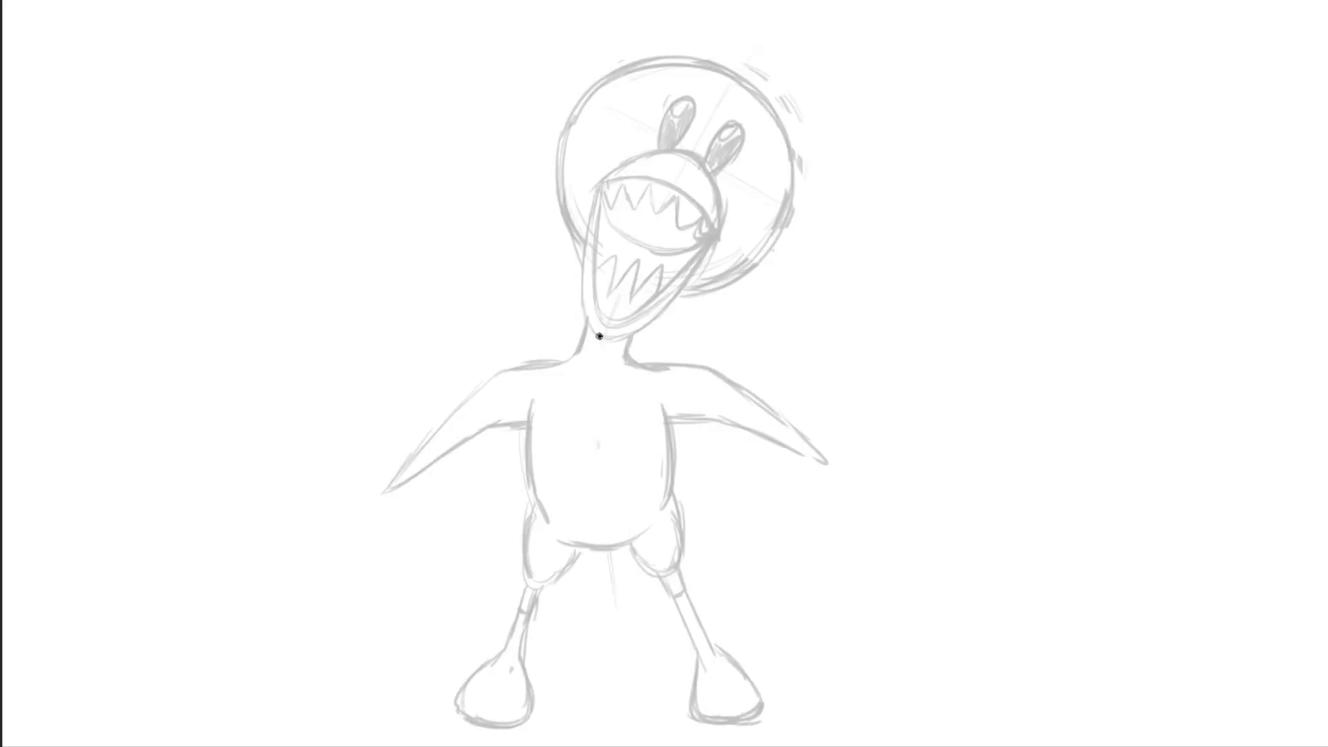
{"action": "left_click_drag", "start_coordinate": [608, 338], "coordinate": [610, 339]}
{"action": "mouse_move", "coordinate": [719, 233]}
{"action": "left_mouse_down"}
{"action": "mouse_move", "coordinate": [640, 311]}
{"action": "mouse_move", "coordinate": [712, 239]}
{"action": "left_mouse_up"}
Step: Ink both rows of teeth, the head circle and an eye stalk in bold black
{"action": "left_click_drag", "start_coordinate": [600, 188], "coordinate": [712, 231]}
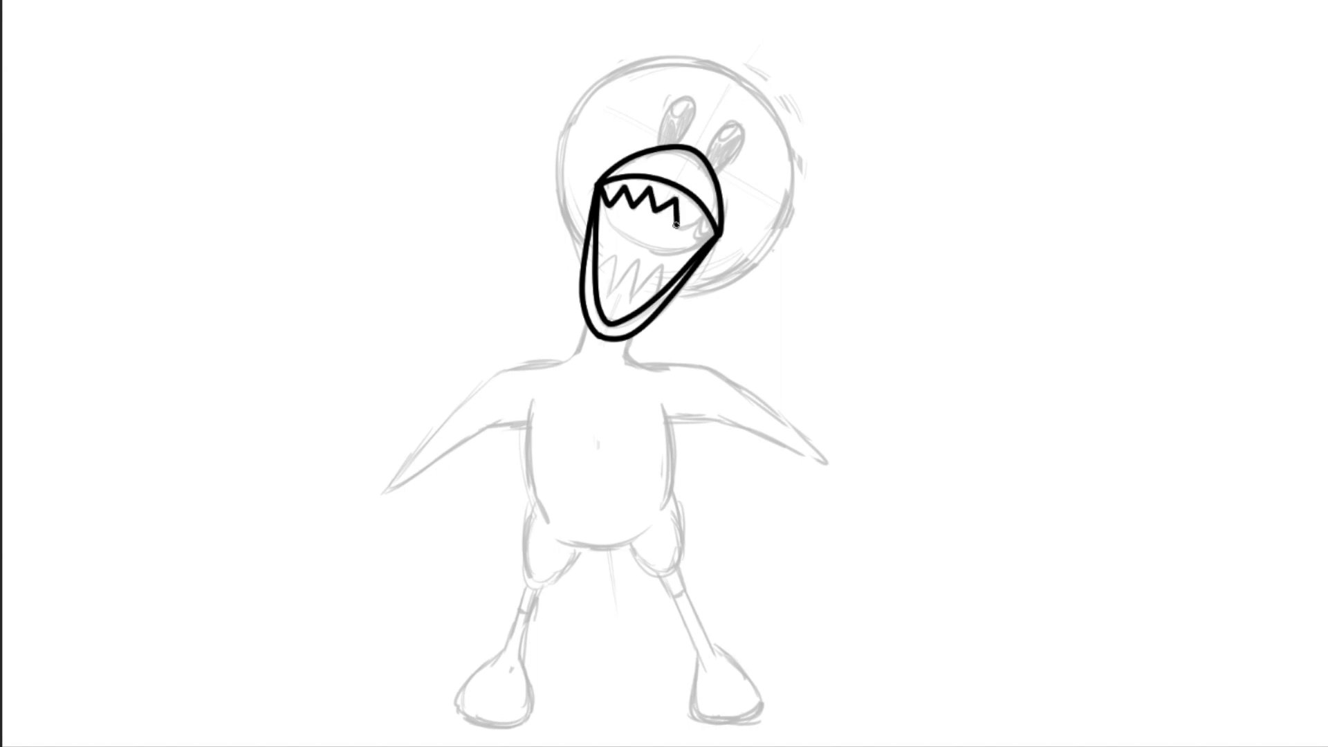
{"action": "left_click_drag", "start_coordinate": [598, 256], "coordinate": [664, 277]}
{"action": "mouse_move", "coordinate": [560, 238]}
{"action": "left_mouse_down"}
{"action": "mouse_move", "coordinate": [692, 60]}
{"action": "mouse_move", "coordinate": [682, 294]}
{"action": "left_mouse_up"}
{"action": "left_click_drag", "start_coordinate": [664, 145], "coordinate": [685, 100]}
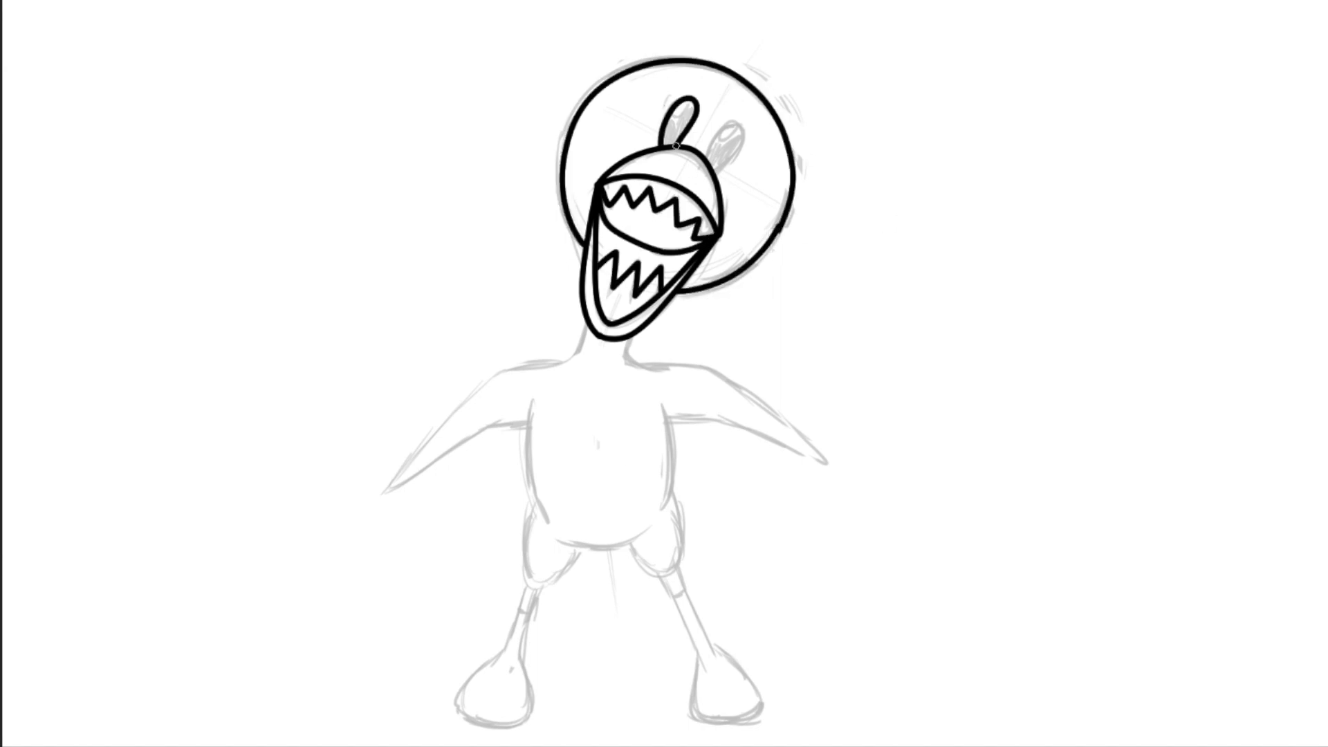